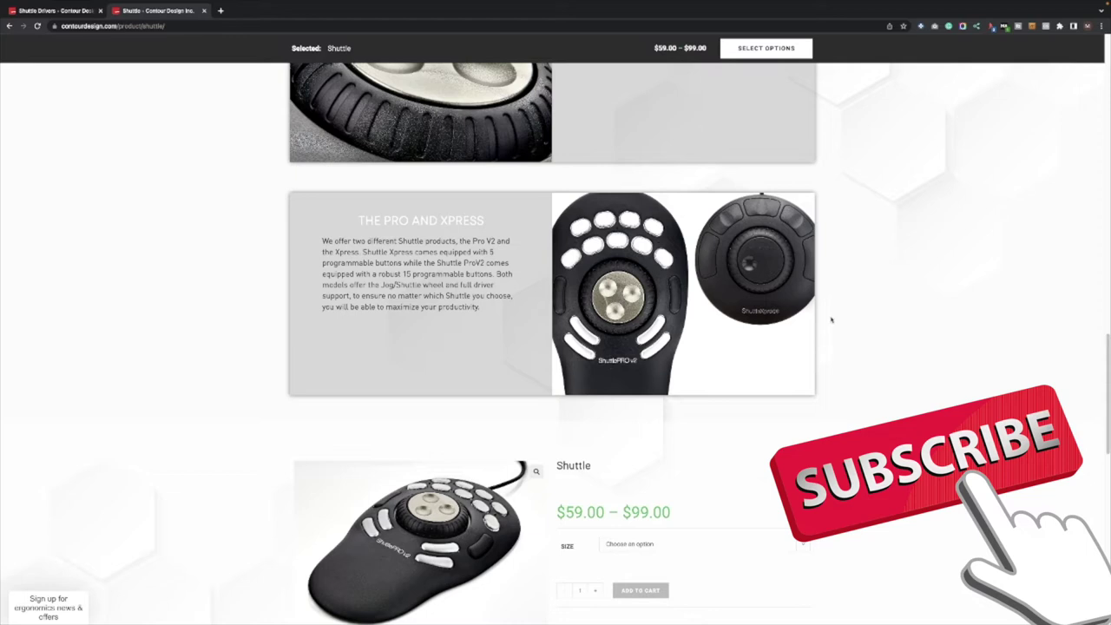
{"action": "scroll", "coordinate": [823, 361], "scroll_direction": "down", "scroll_amount": 3}
{"action": "scroll", "coordinate": [822, 359], "scroll_direction": "up", "scroll_amount": 10}
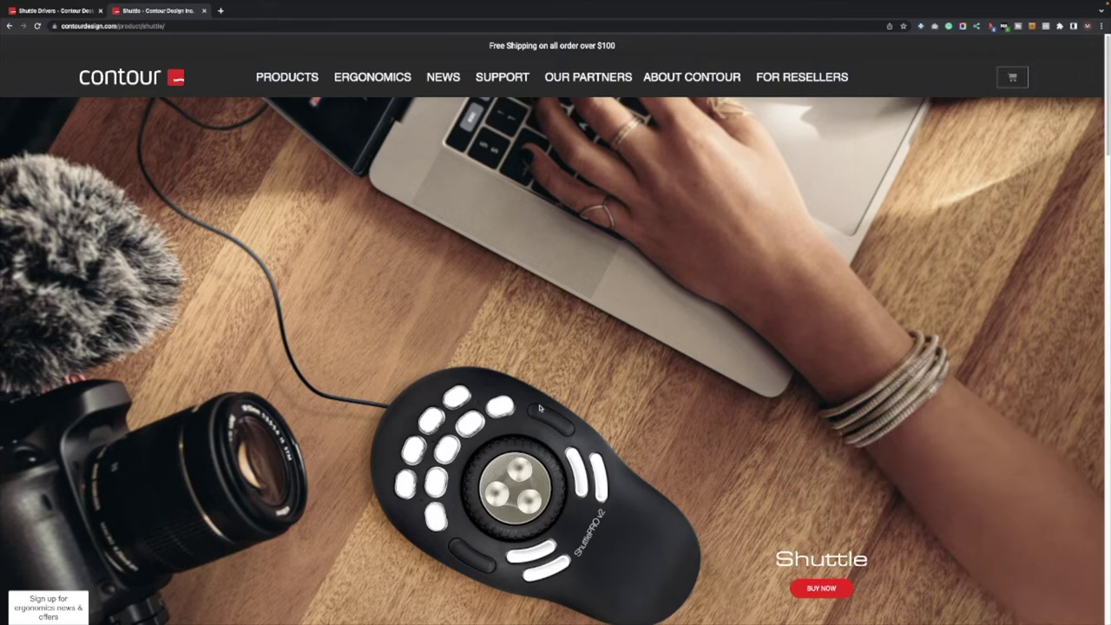
{"action": "scroll", "coordinate": [533, 404], "scroll_direction": "down", "scroll_amount": 10}
{"action": "scroll", "coordinate": [534, 409], "scroll_direction": "down", "scroll_amount": 7}
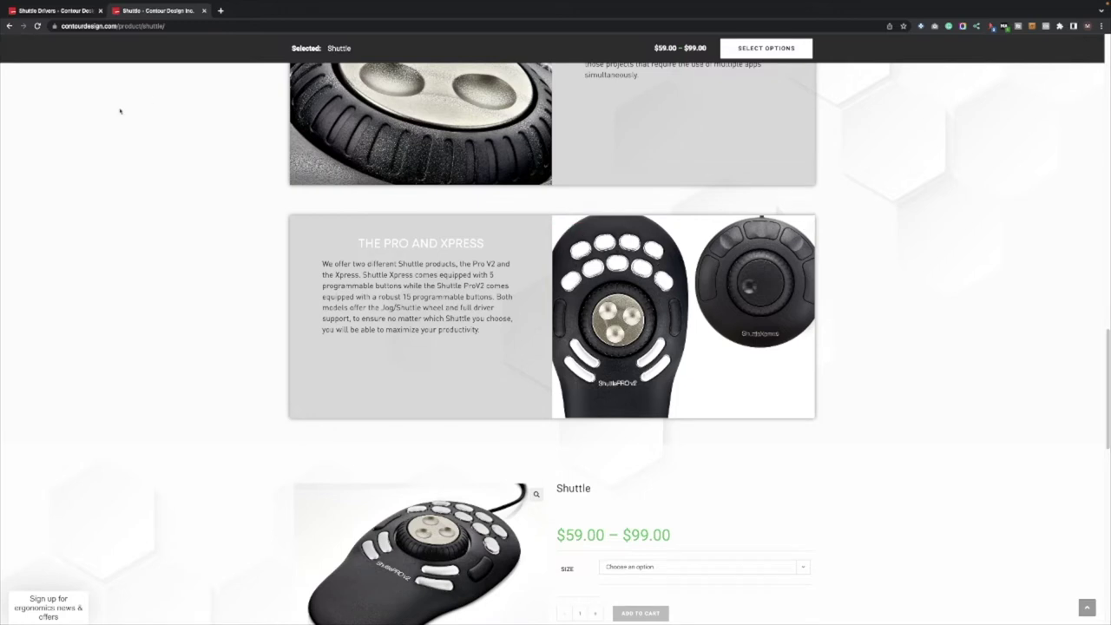
Step: Download the 4.0b406 driver for macOS Big Sur 11 and Monterey 12 from the Shuttle Drivers page
{"action": "left_click", "coordinate": [52, 11]}
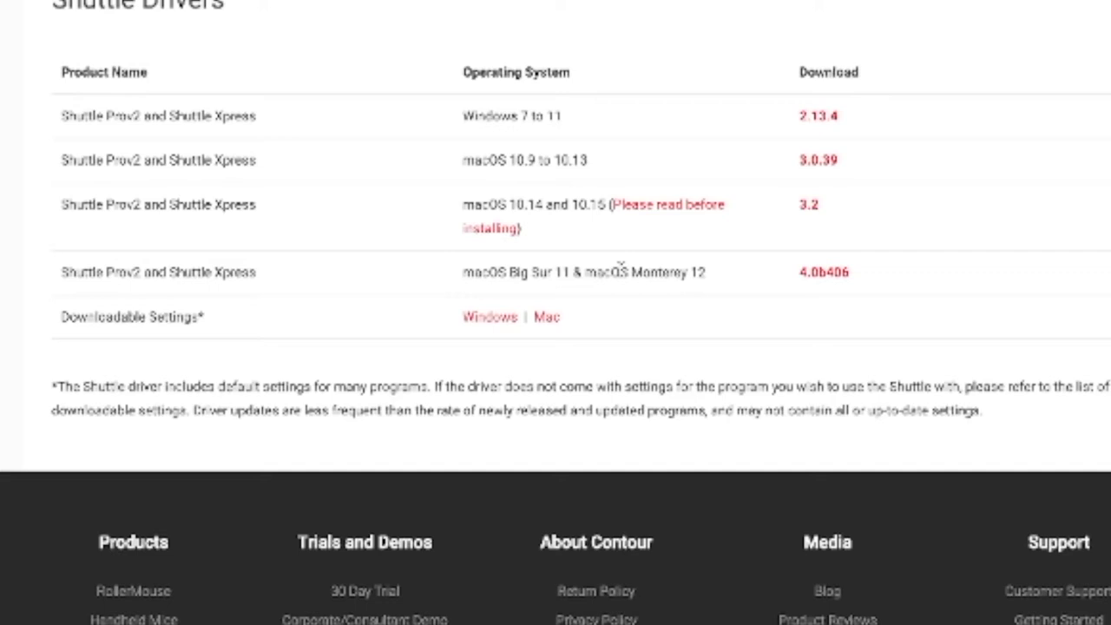
{"action": "left_click", "coordinate": [823, 278]}
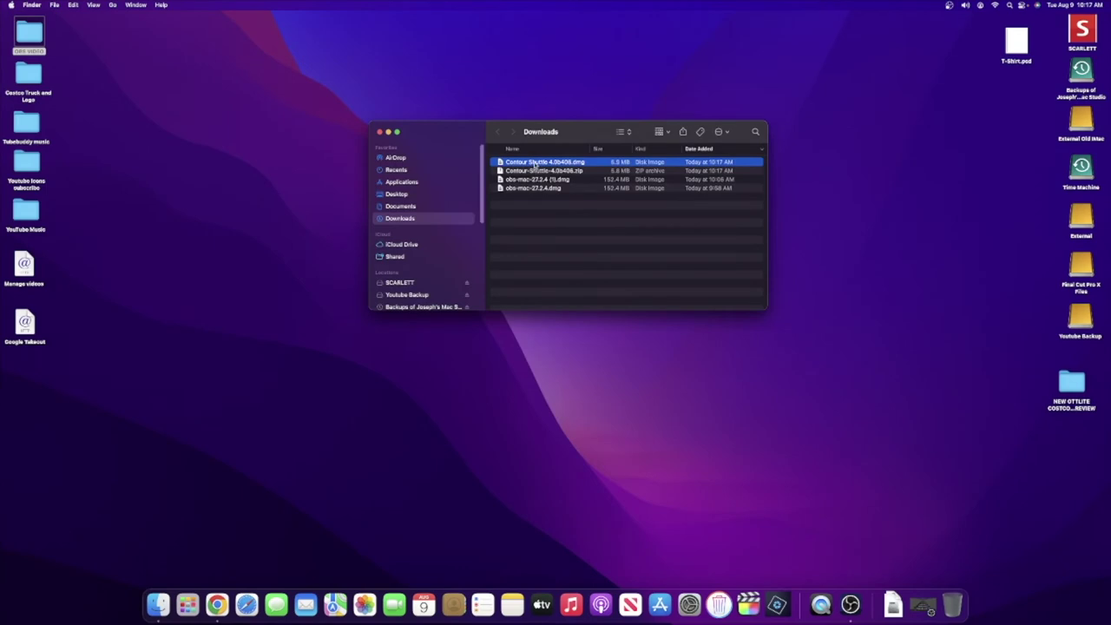
Step: Open the downloaded Contour Shuttle 4.0b406 disk image, copy Contour Shuttle into Applications, and close the installer and Downloads windows
{"action": "double_click", "coordinate": [535, 163]}
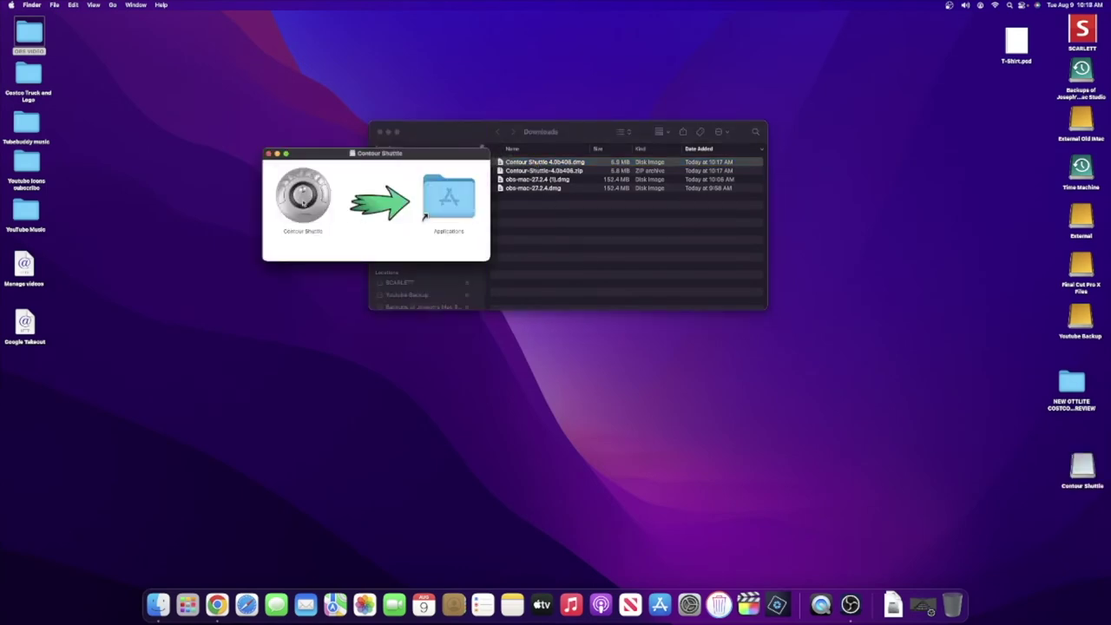
{"action": "left_click_drag", "start_coordinate": [308, 205], "coordinate": [449, 205]}
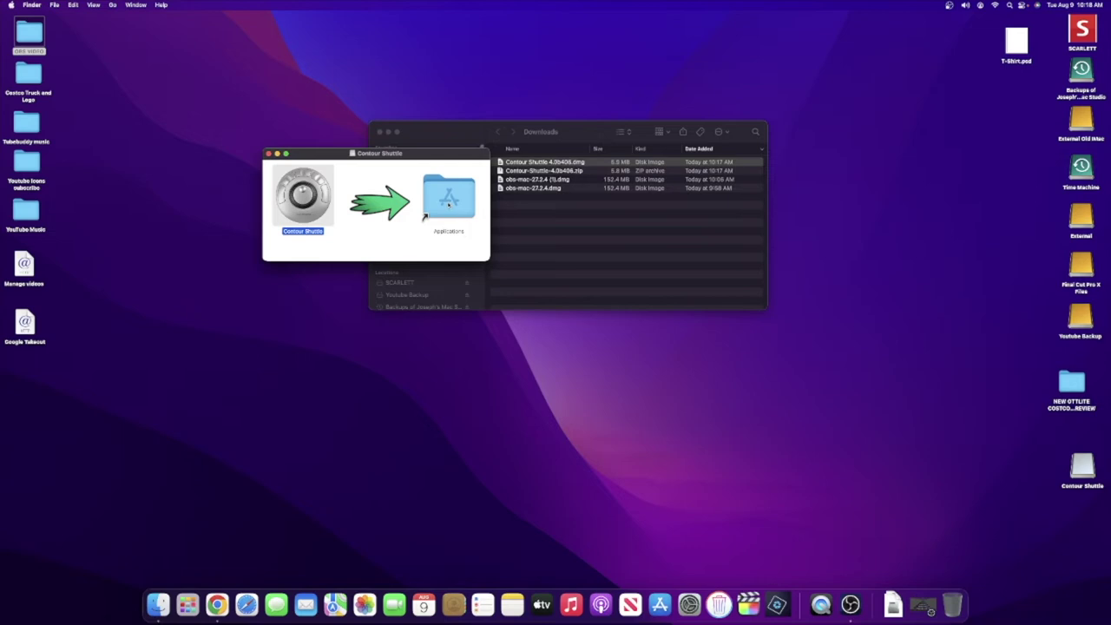
{"action": "left_click", "coordinate": [380, 132]}
{"action": "left_click", "coordinate": [269, 153]}
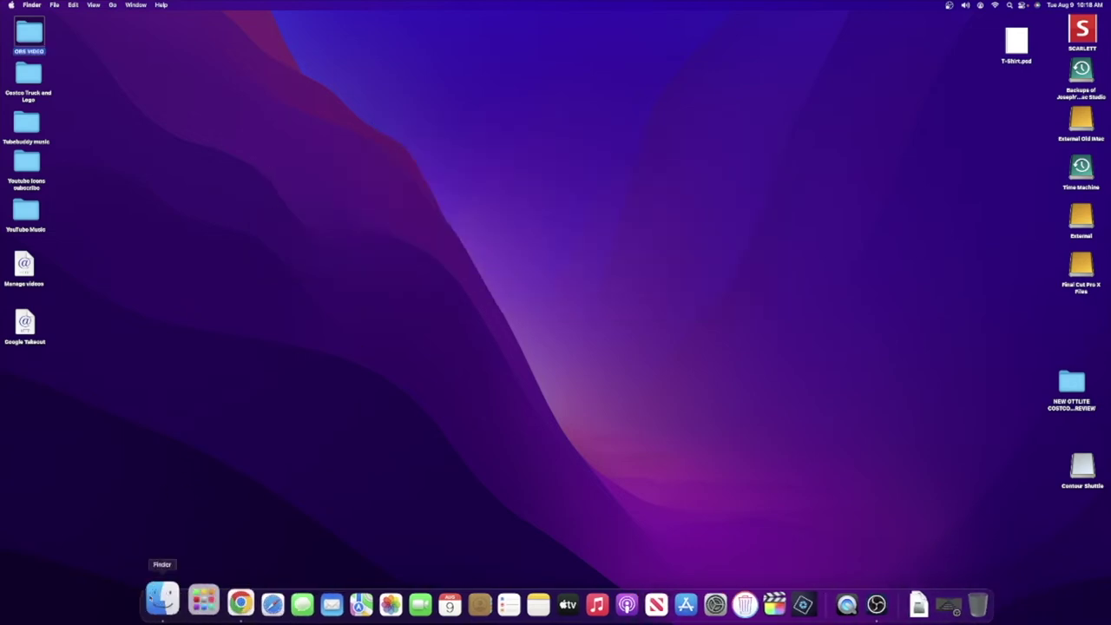
Step: Launch Contour Shuttle from the Applications folder and approve opening the app downloaded from the internet
{"action": "left_click", "coordinate": [162, 599]}
{"action": "left_click", "coordinate": [389, 170]}
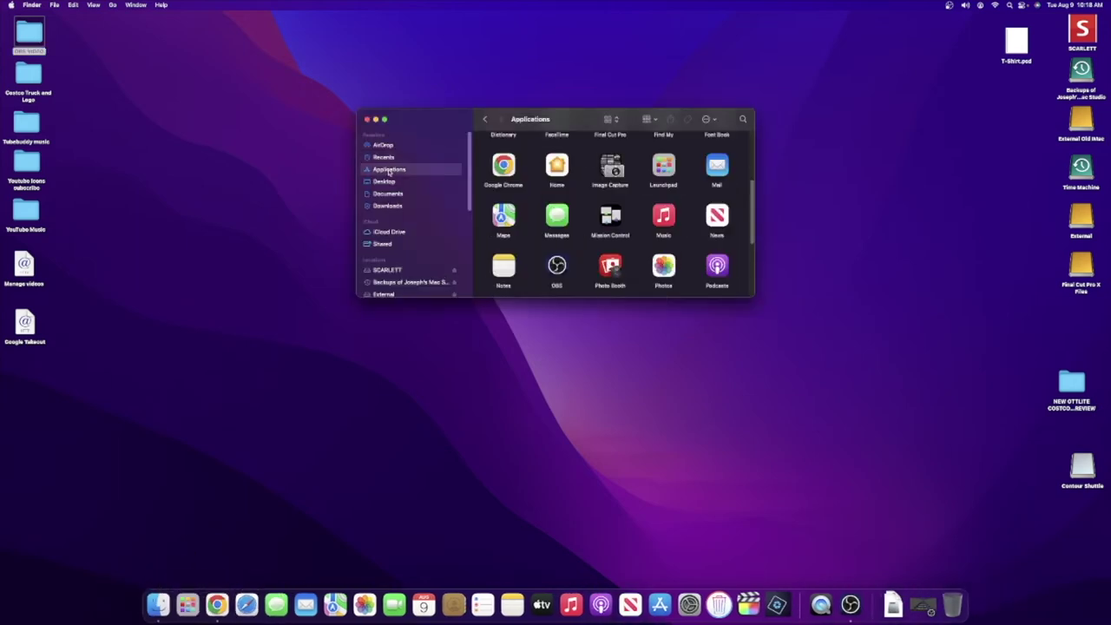
{"action": "scroll", "coordinate": [635, 219], "scroll_direction": "down", "scroll_amount": 5}
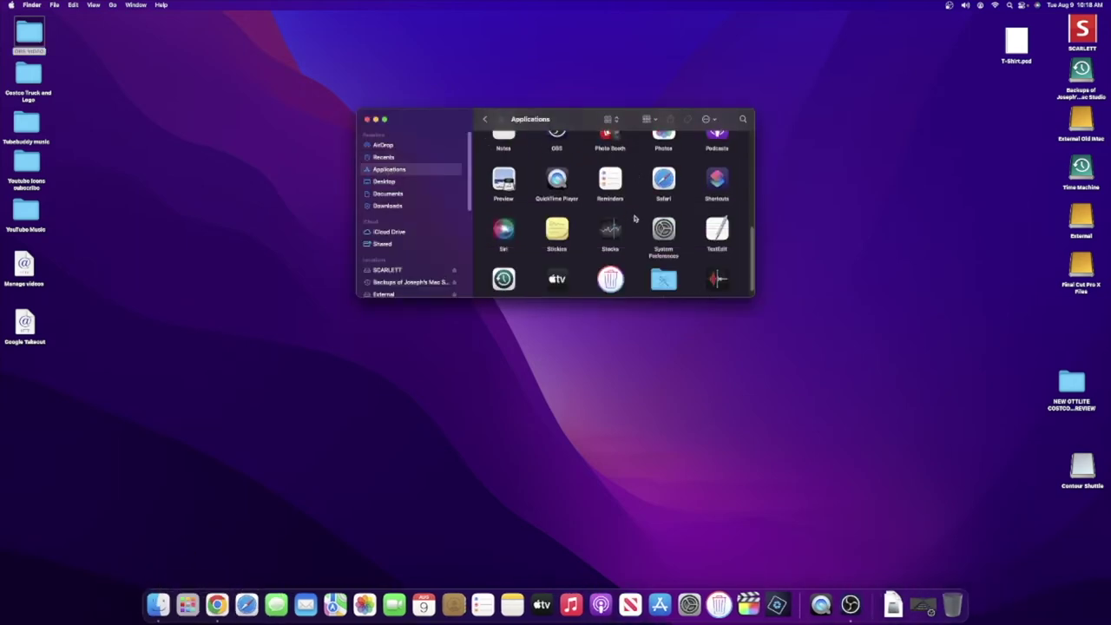
{"action": "scroll", "coordinate": [726, 228], "scroll_direction": "up", "scroll_amount": 4}
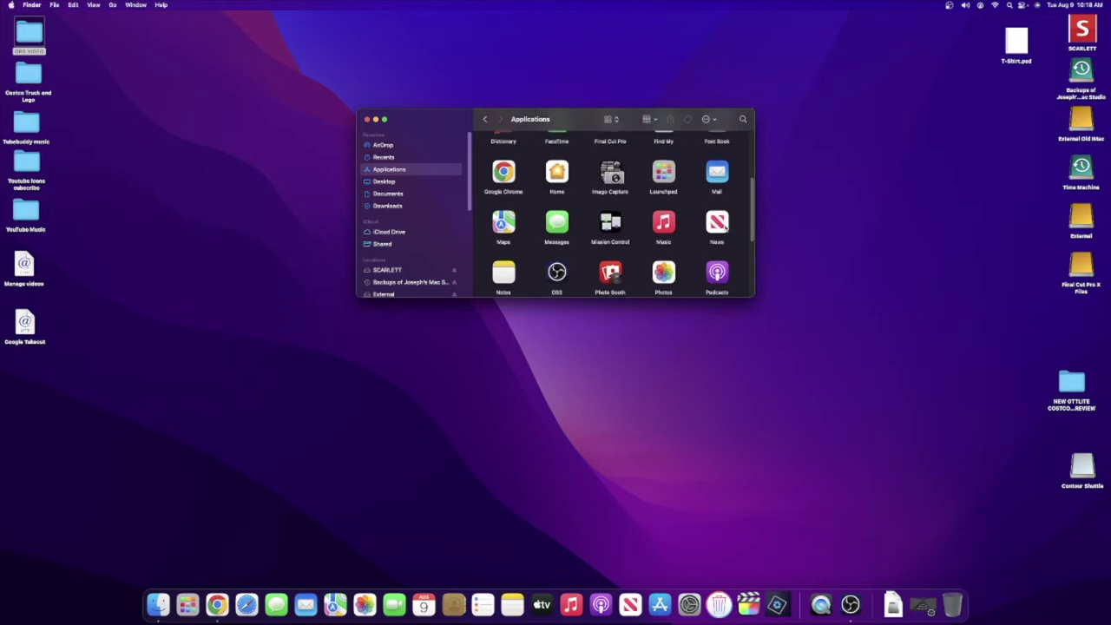
{"action": "scroll", "coordinate": [726, 227], "scroll_direction": "up", "scroll_amount": 4}
{"action": "left_click", "coordinate": [726, 224]}
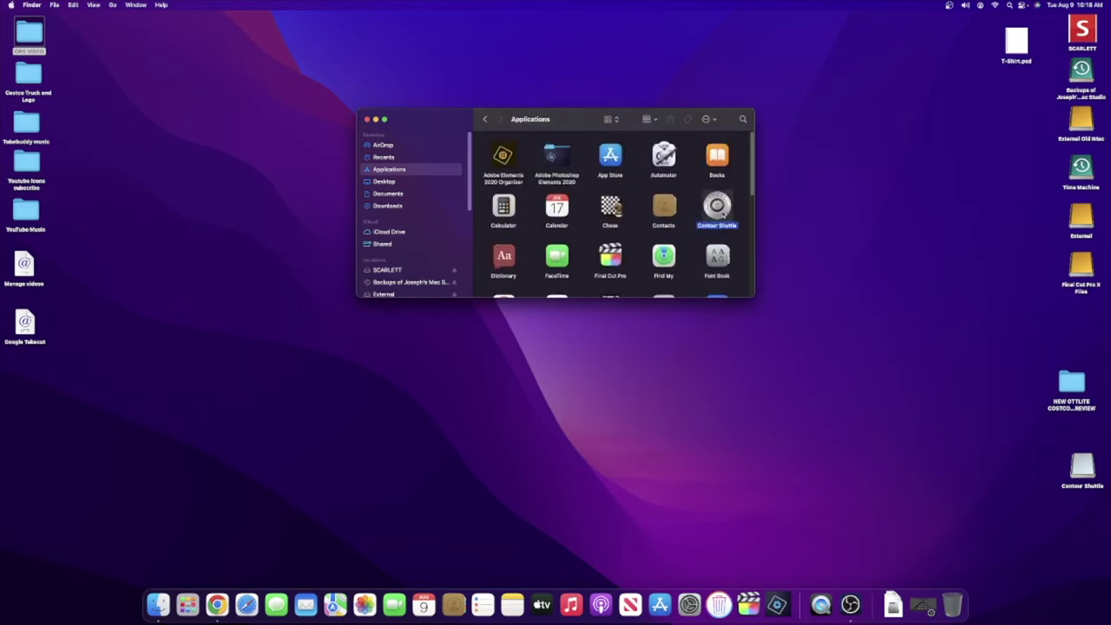
{"action": "double_click", "coordinate": [717, 209]}
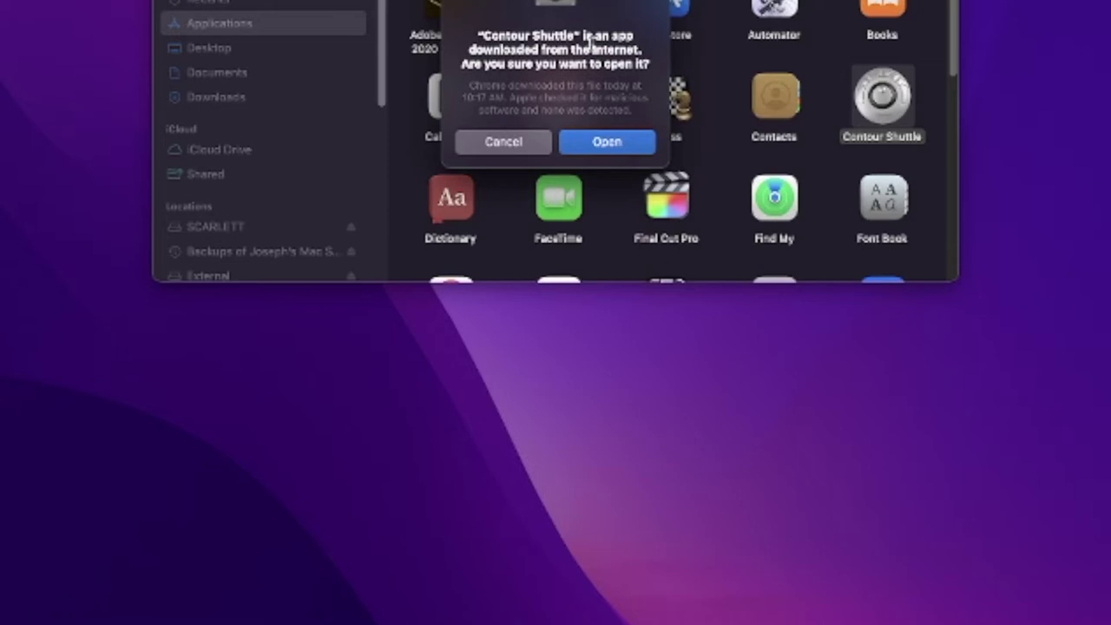
{"action": "left_click", "coordinate": [625, 150]}
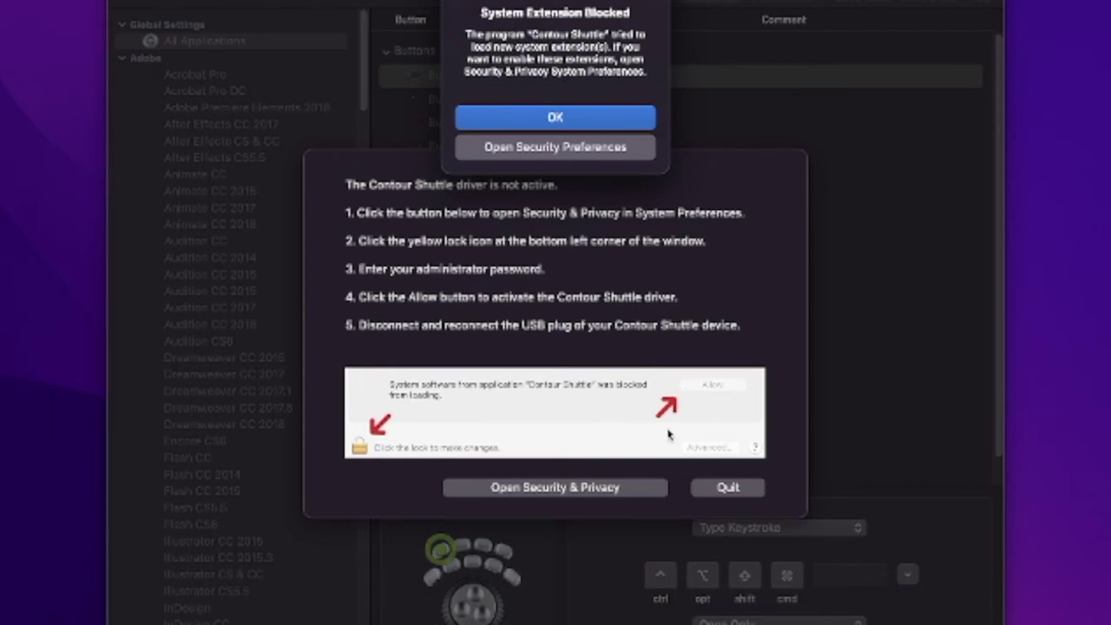
Step: Allow the blocked Contour Shuttle system software in Security & Privacy, unlocking the settings for the change and locking them again
{"action": "left_click", "coordinate": [575, 121]}
{"action": "left_click", "coordinate": [560, 489]}
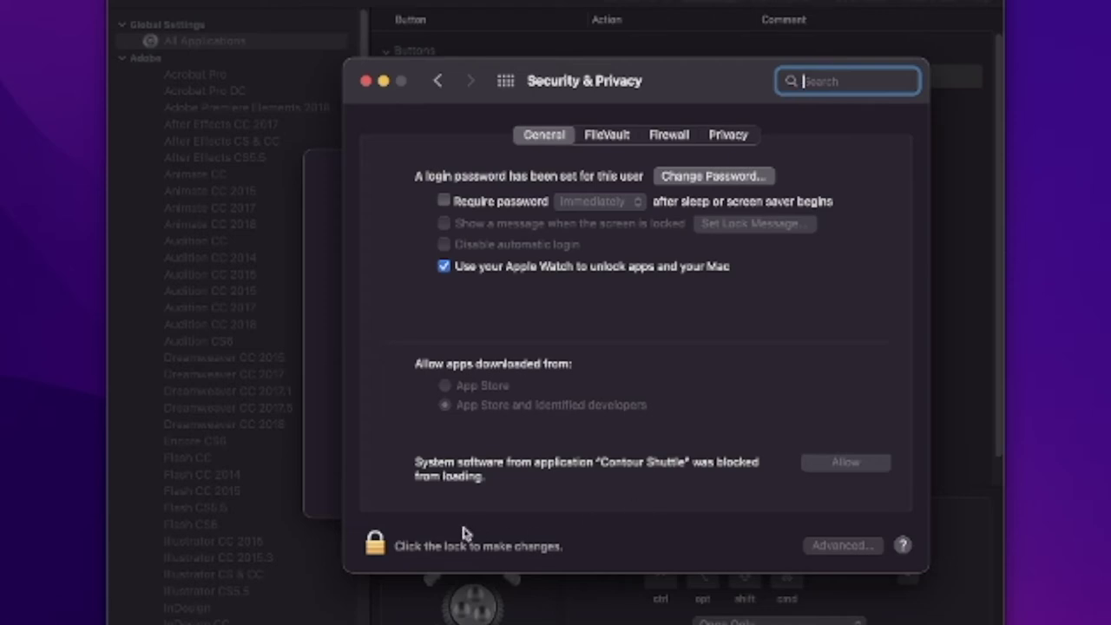
{"action": "left_click", "coordinate": [379, 547]}
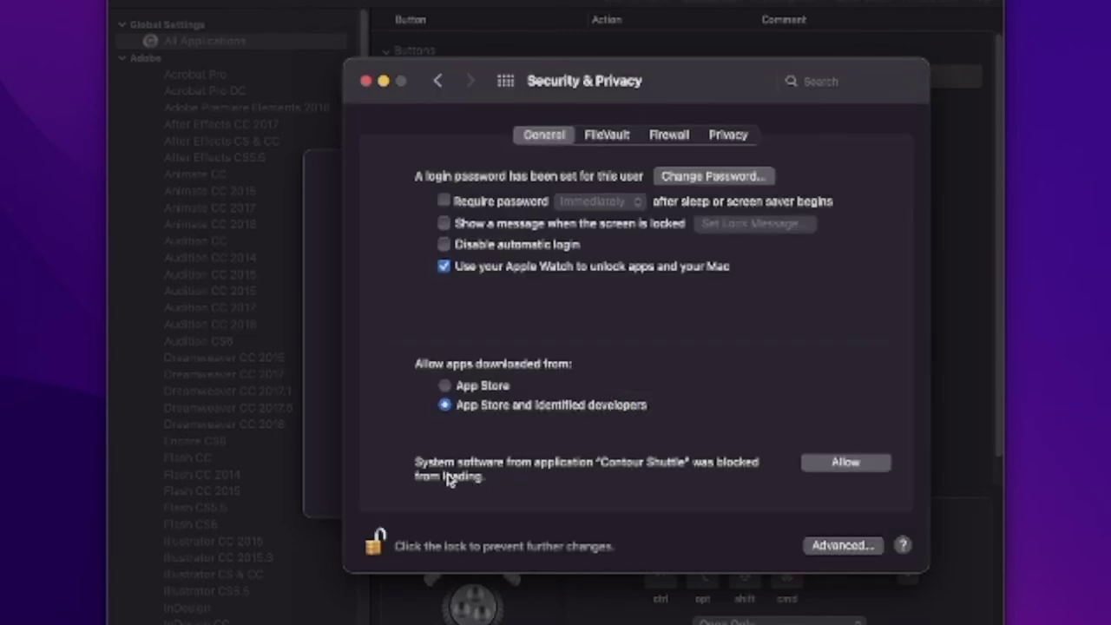
{"action": "left_click", "coordinate": [839, 464]}
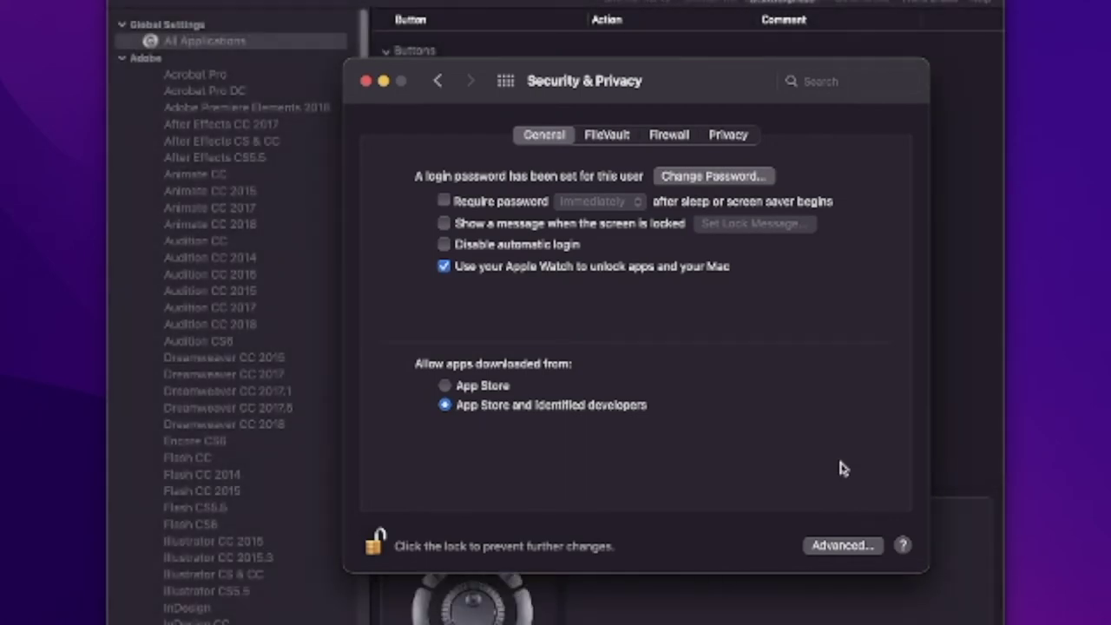
{"action": "left_click", "coordinate": [376, 543]}
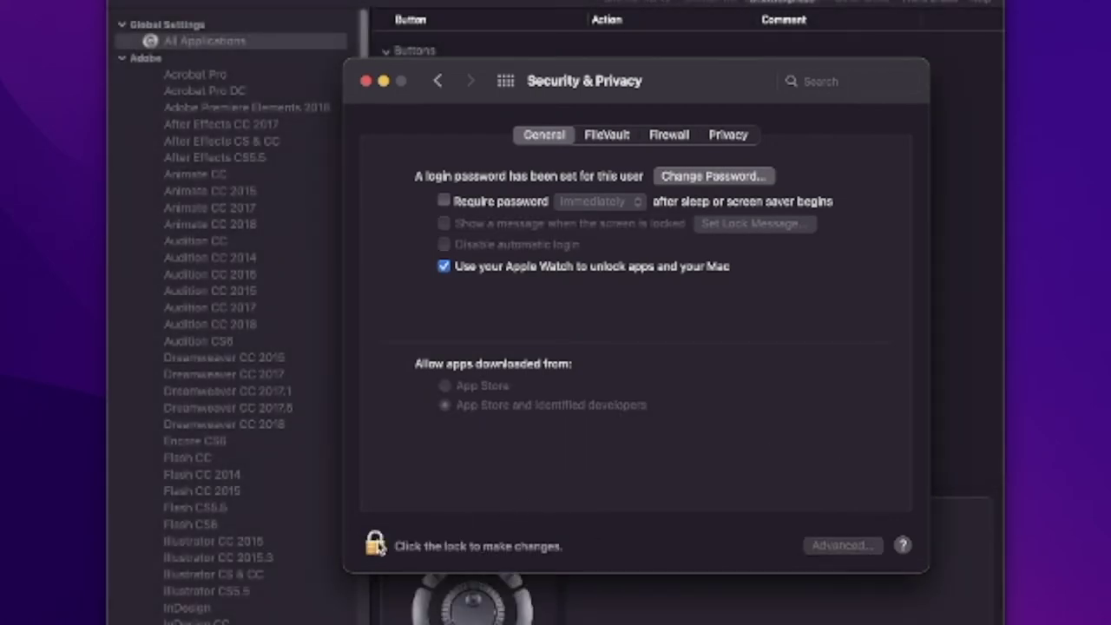
{"action": "left_click", "coordinate": [365, 82]}
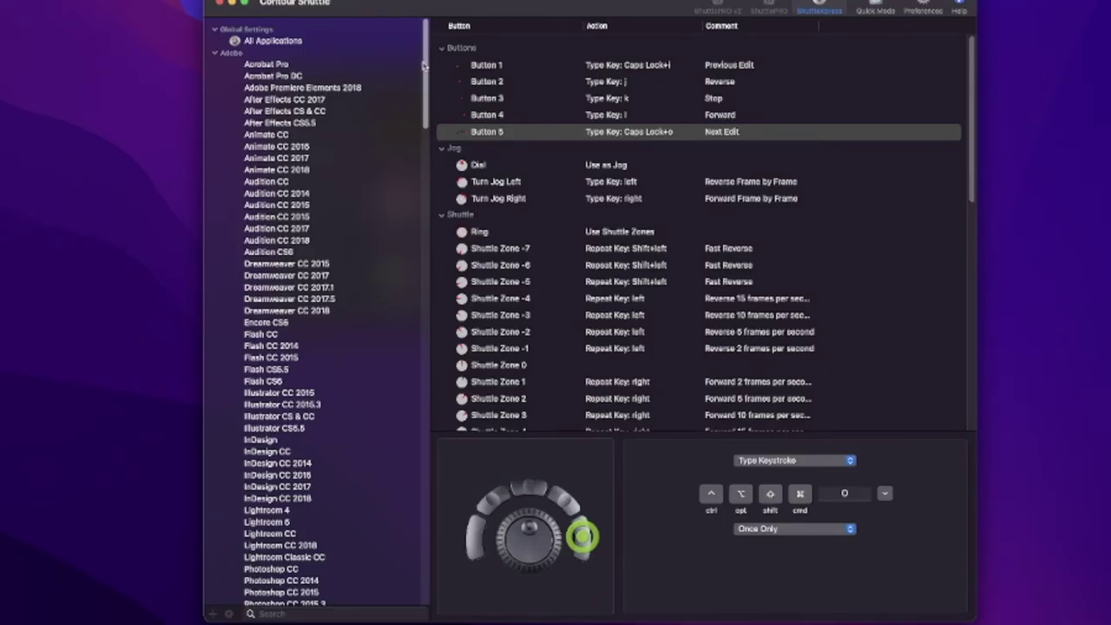
Step: Examine the ShuttleXpress button, jog and shuttle assignments for Final Cut Pro X, and close the Contour Shuttle and Applications windows
{"action": "left_click_drag", "start_coordinate": [424, 67], "coordinate": [431, 157]}
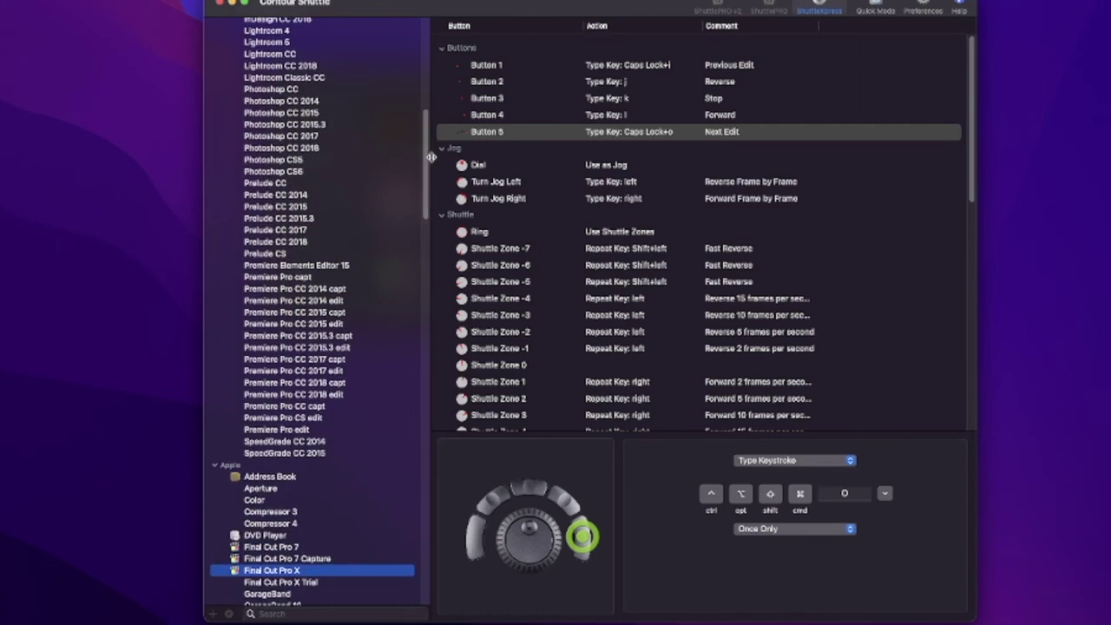
{"action": "scroll", "coordinate": [326, 337], "scroll_direction": "down", "scroll_amount": 5}
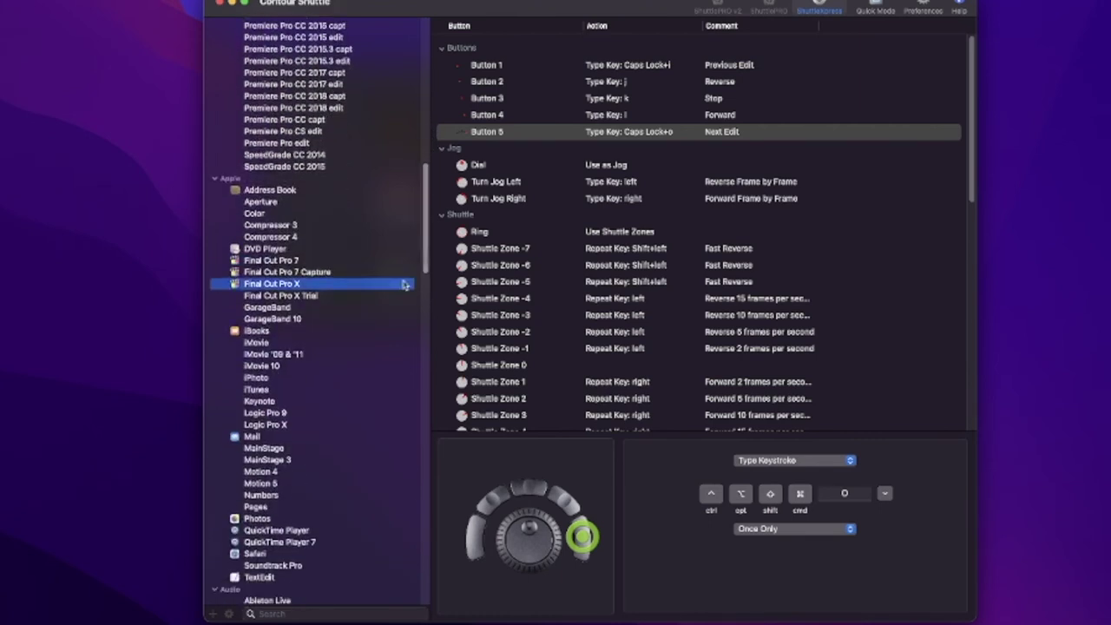
{"action": "left_click", "coordinate": [272, 286]}
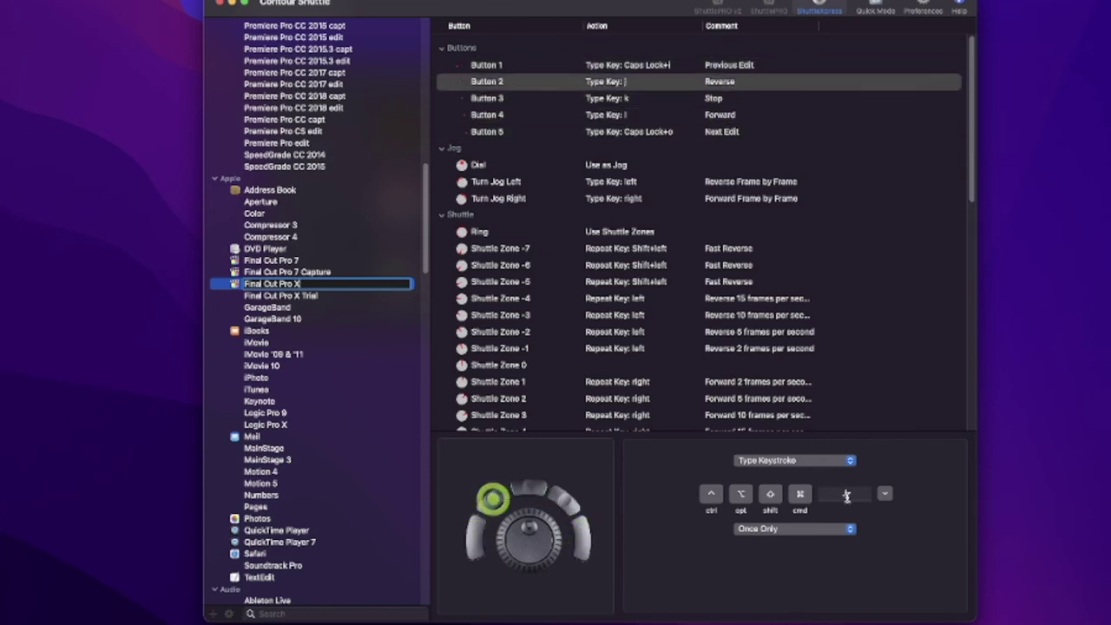
{"action": "left_click", "coordinate": [394, 216]}
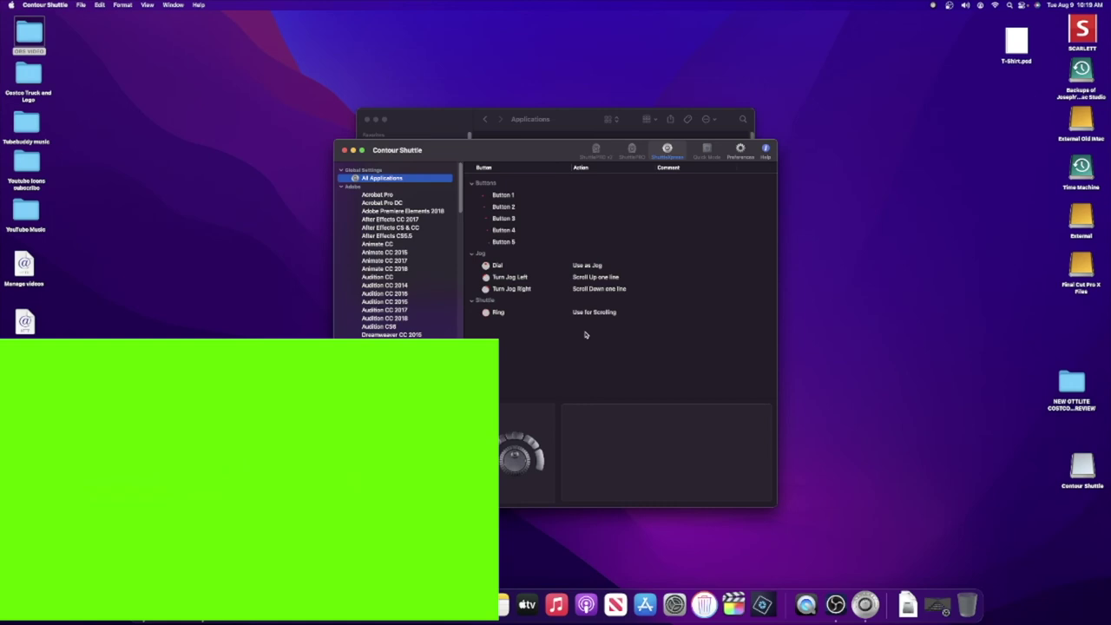
{"action": "left_click", "coordinate": [344, 150]}
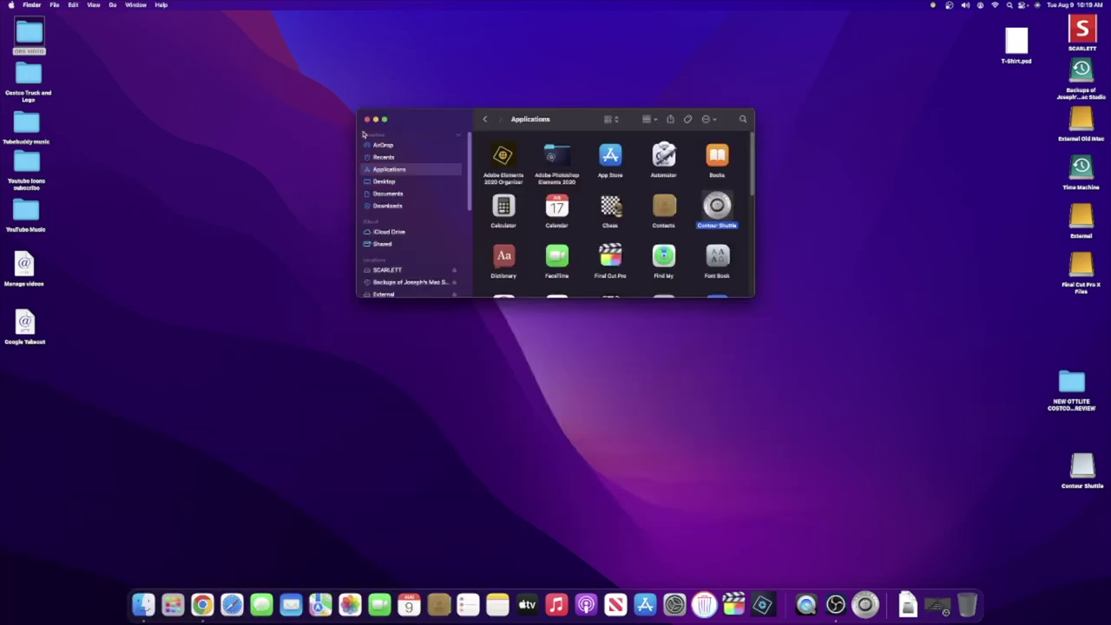
{"action": "left_click", "coordinate": [368, 120]}
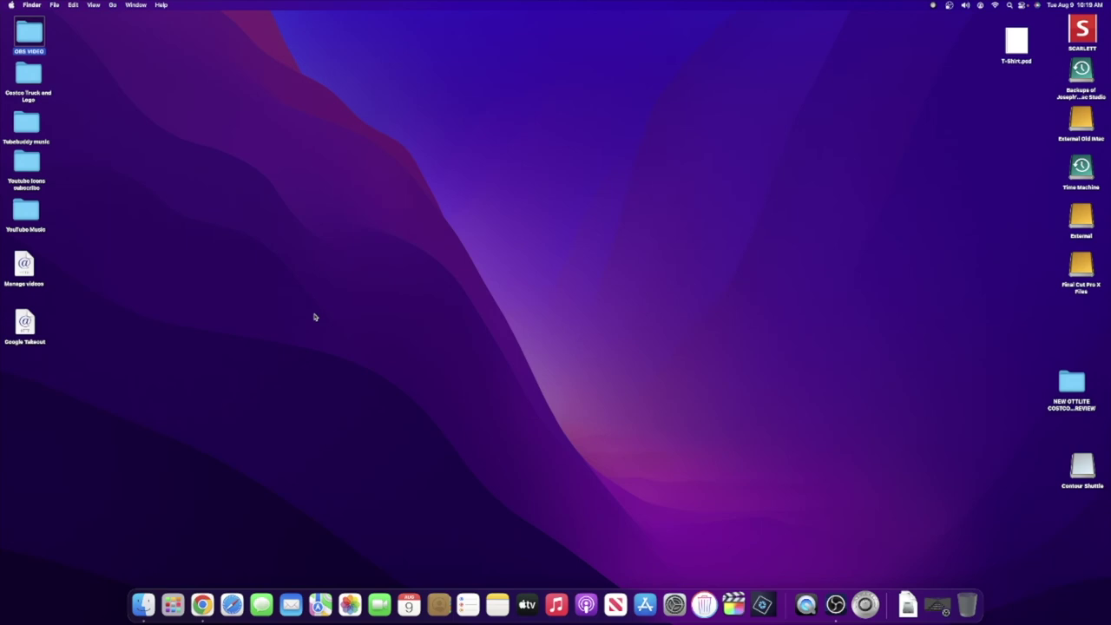